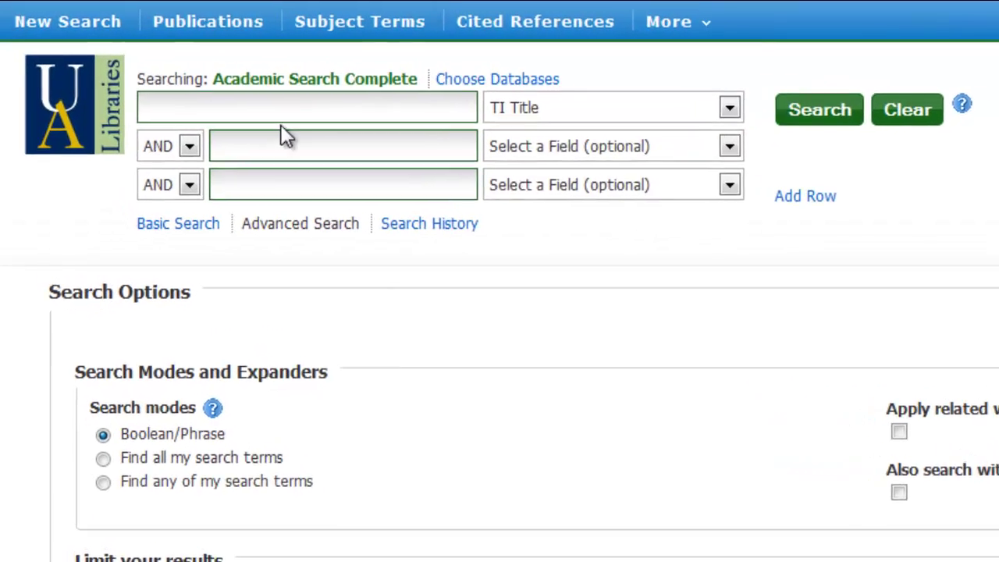
Start typing 'earthquakes' into the first search box, limited to TI Title
text(e)
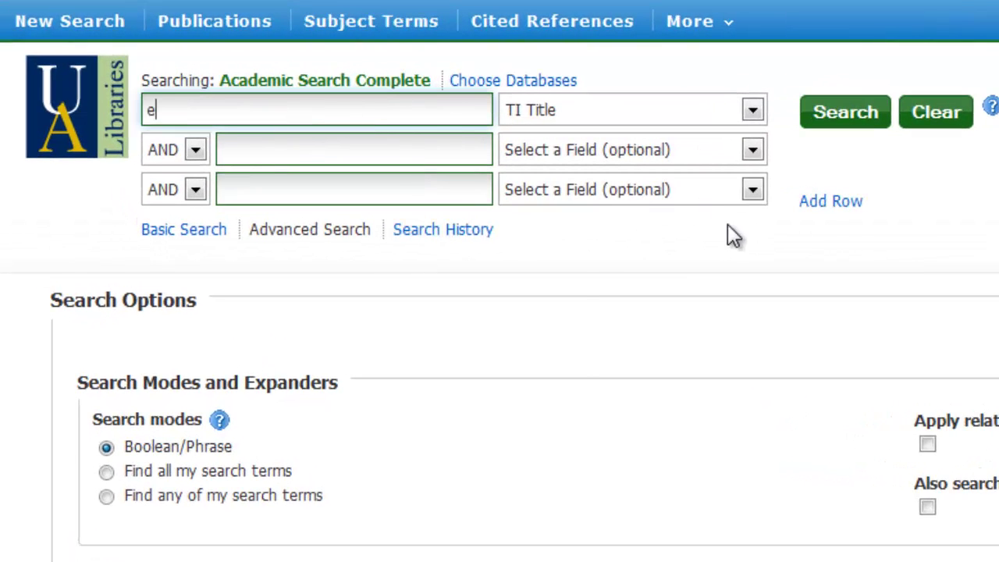
text(arthquakes)
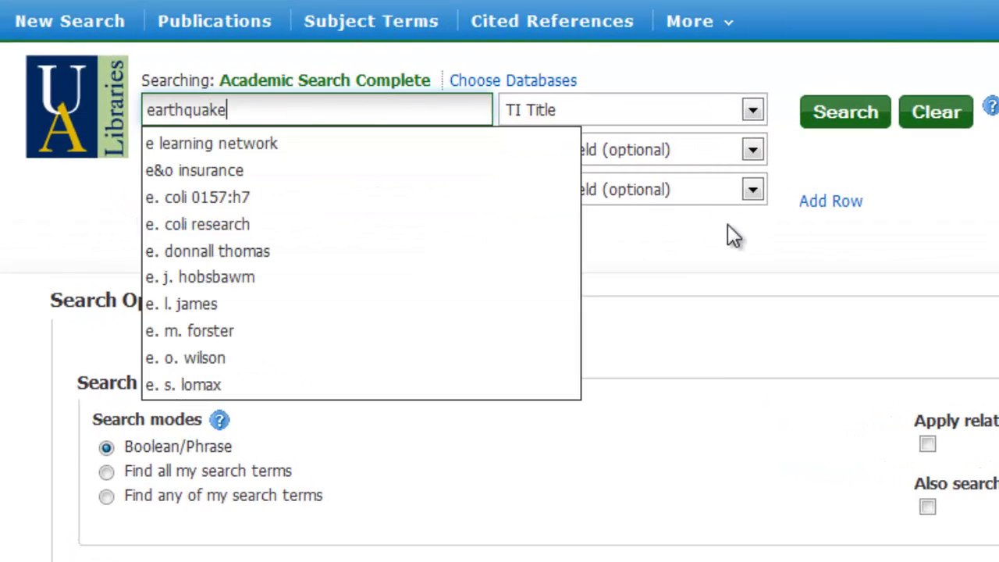
Truncate the term to earthquake* and run the title search (8,907 results)
key(BackSpace)
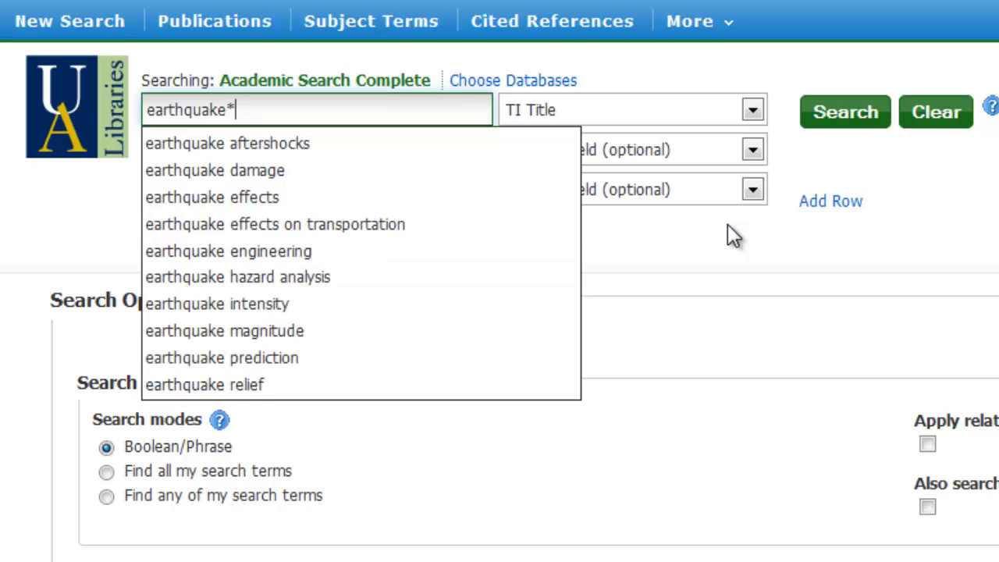
key(Return)
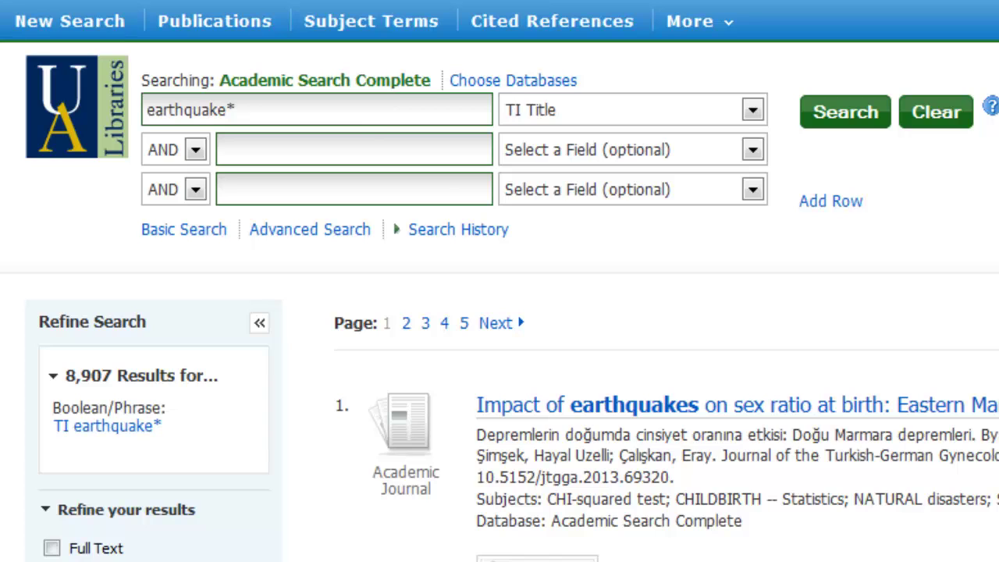
key(Return)
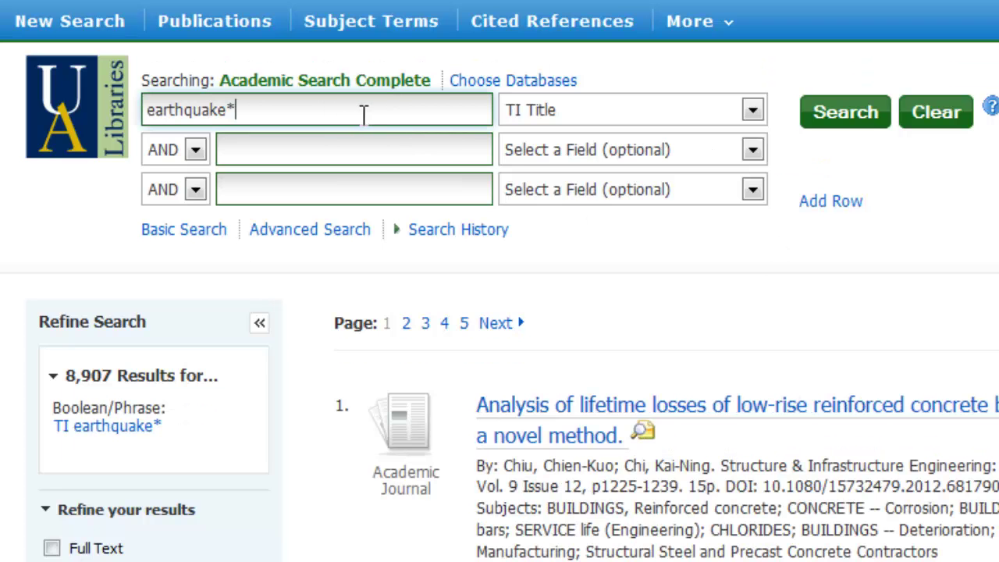
Extend the query to earthquake* OR quake* and review the 12,171 results
text(OR quake)
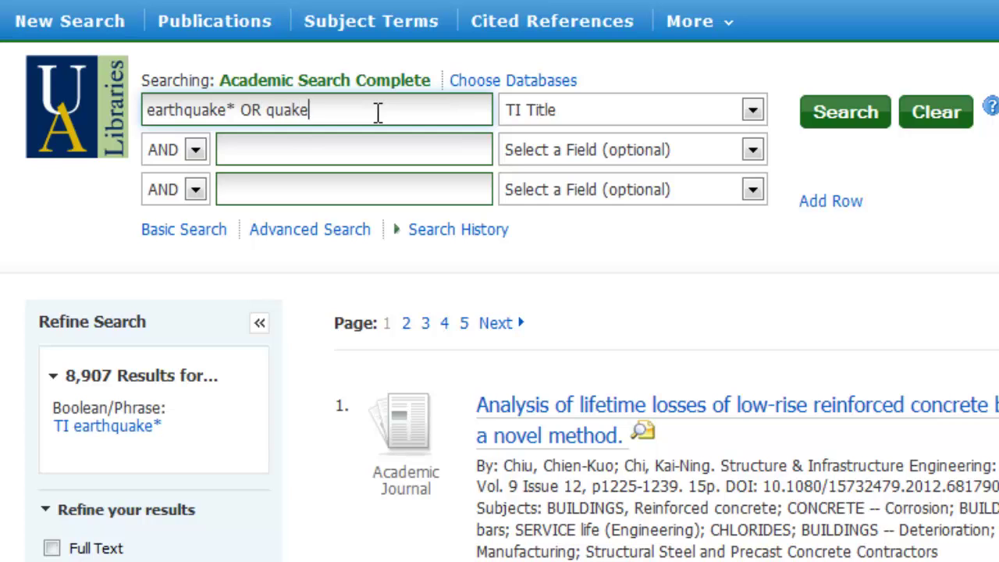
text(*)
key(Return)
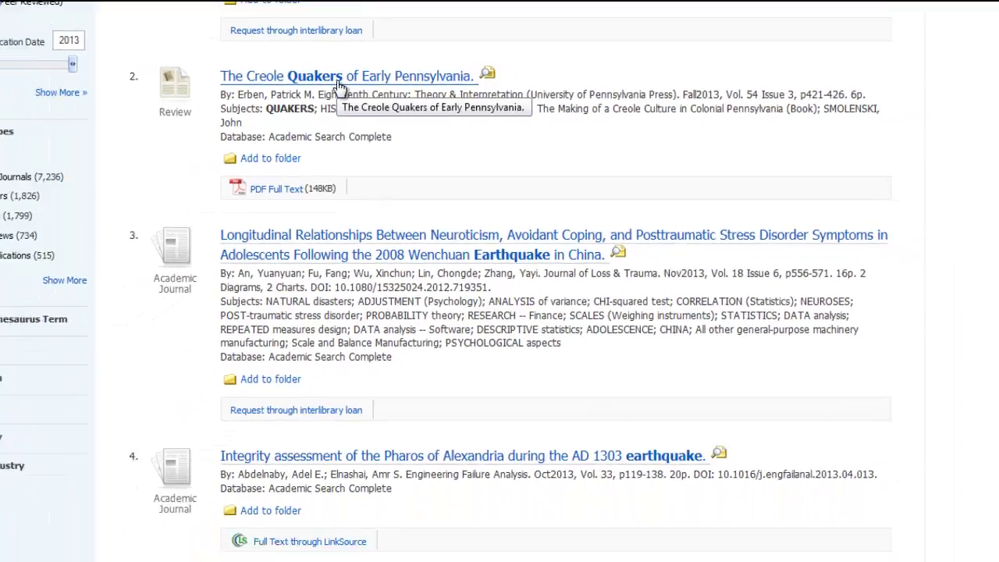
scroll(888, 274, up, 5)
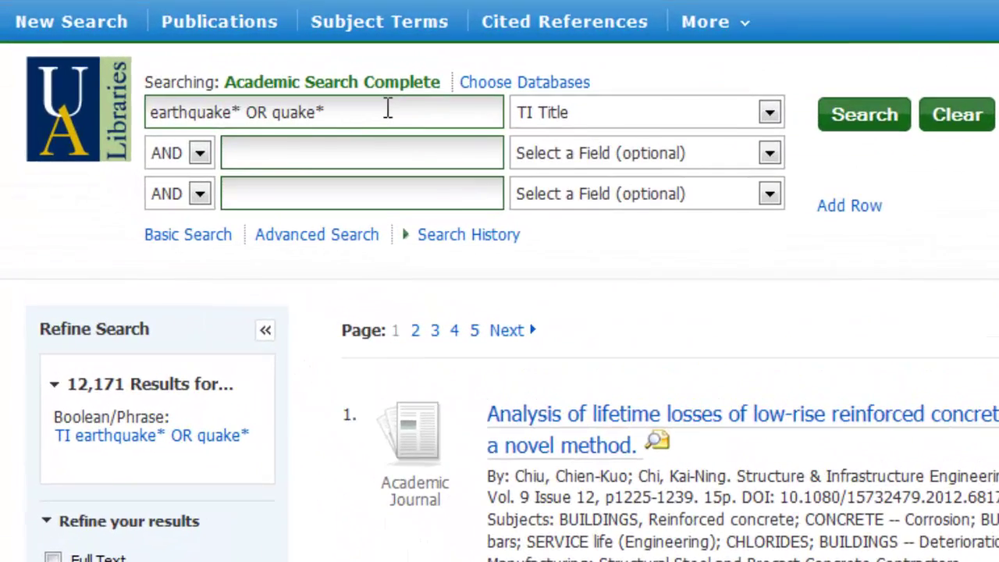
Add NOT quaker* to the query and search, narrowing results to 11,227
click(223, 76)
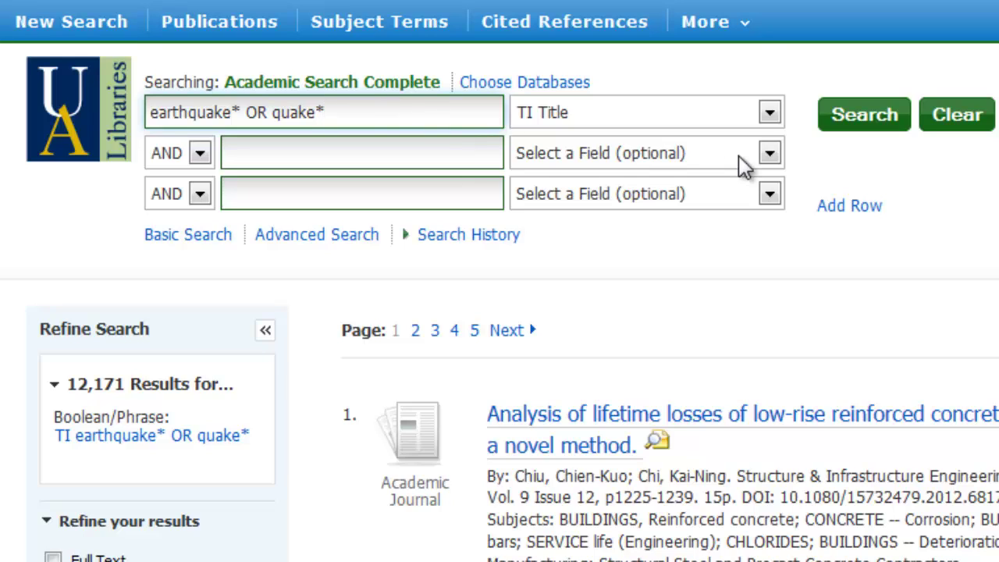
text(NOT quaker*)
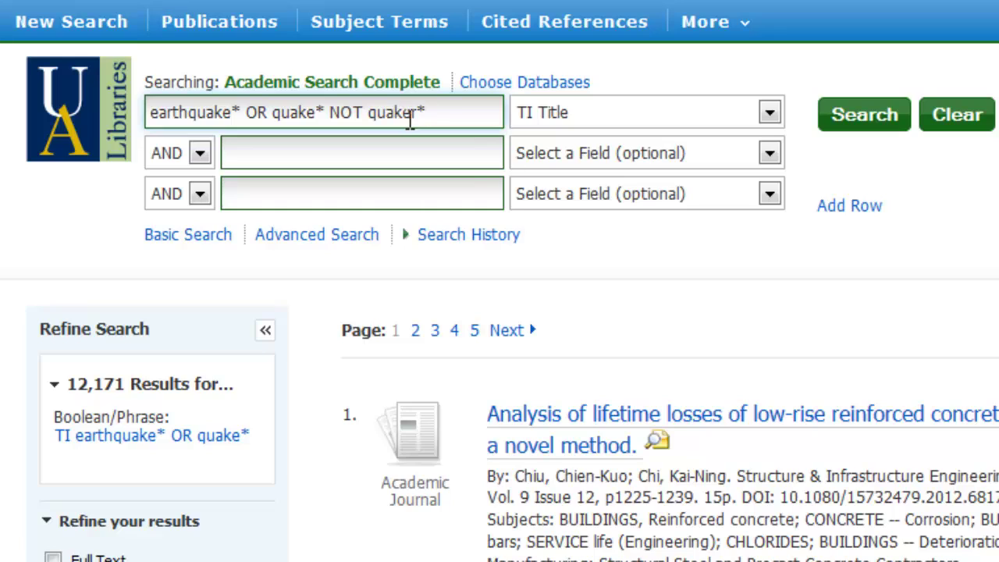
click(868, 117)
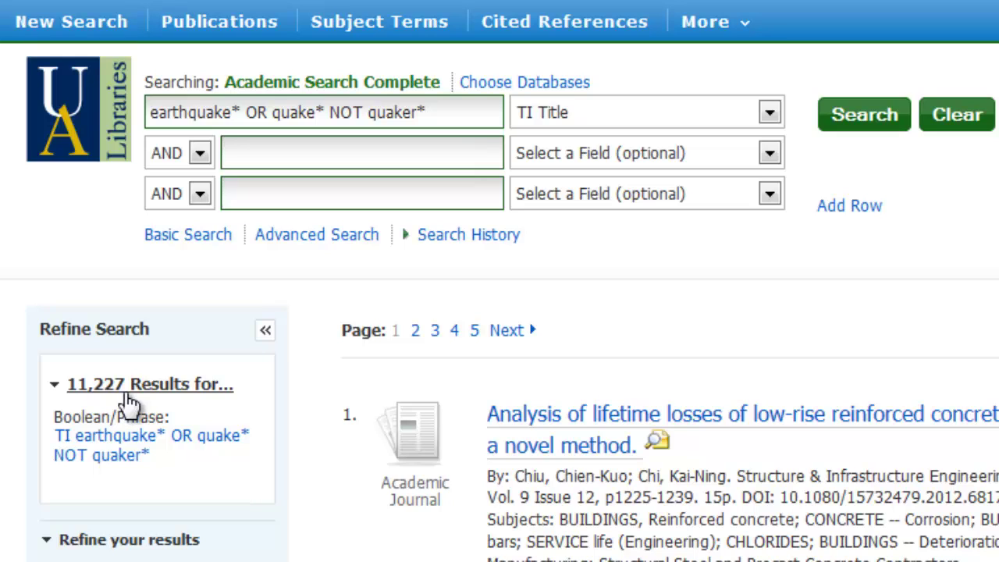
Clear the form and search hydraulic fracturing unquoted (1,456 results)
click(957, 117)
click(363, 115)
text(hydraulic fracturing)
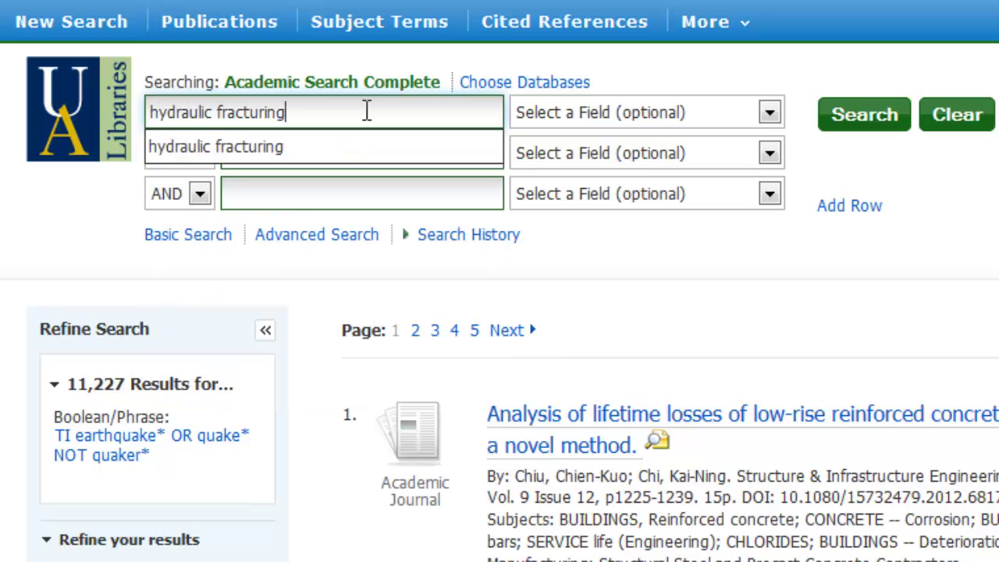
click(873, 125)
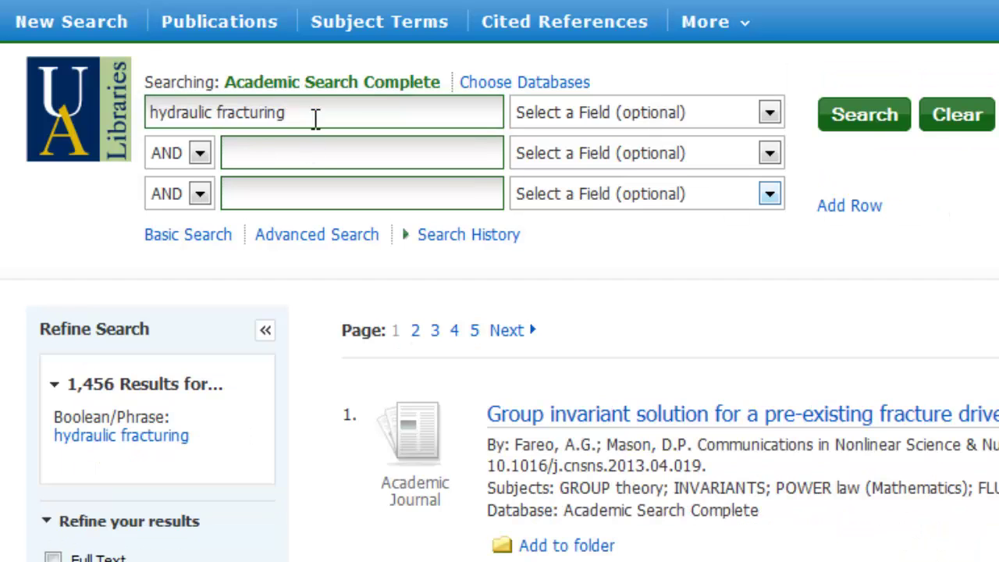
click(332, 107)
Wrap the query in double quotes as "hydraulic fracturing" and search (1,448 results)
text(")
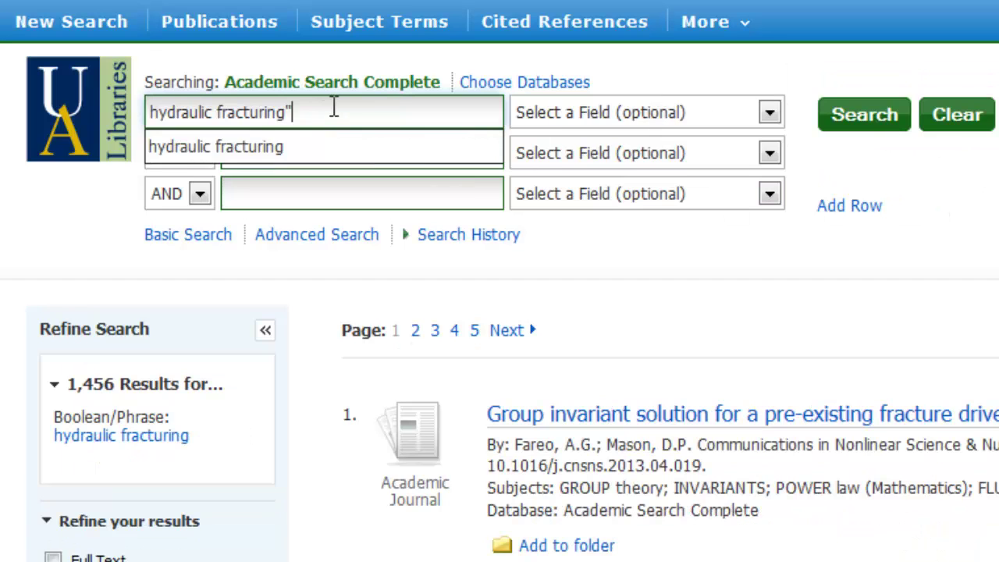
click(151, 111)
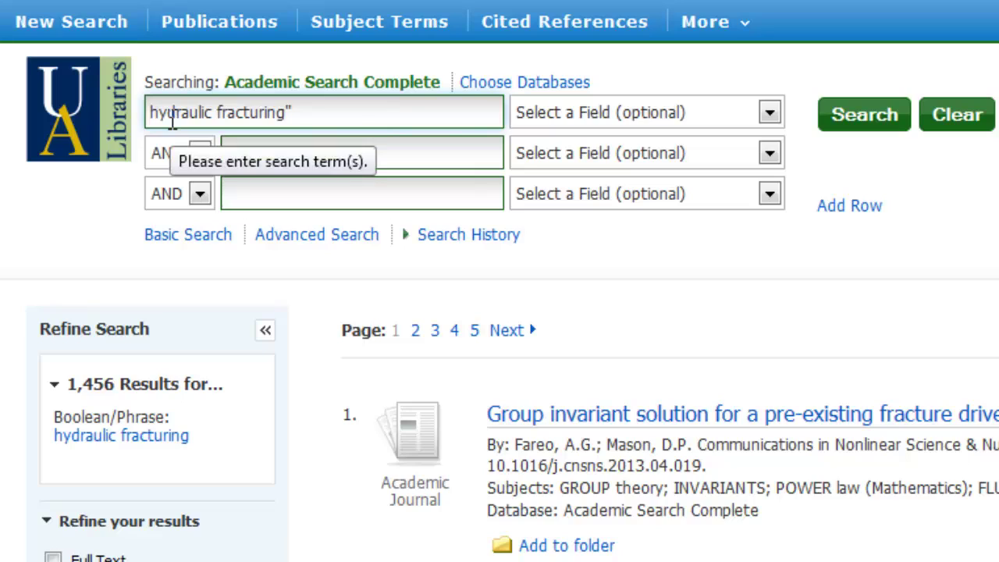
text(")
click(862, 125)
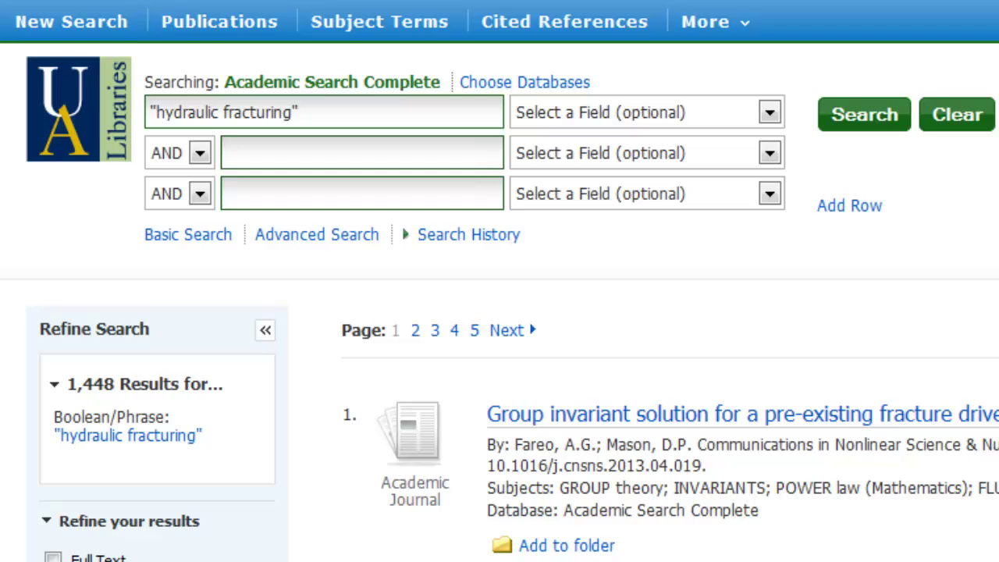
Add NOT europe after the phrase and search, giving 1,419 results
click(450, 112)
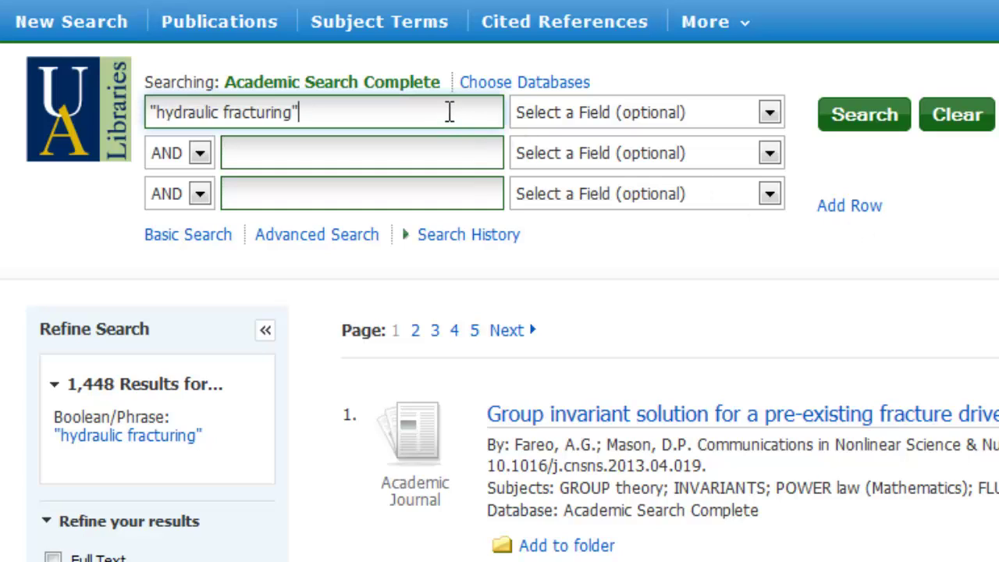
text(NOT europe)
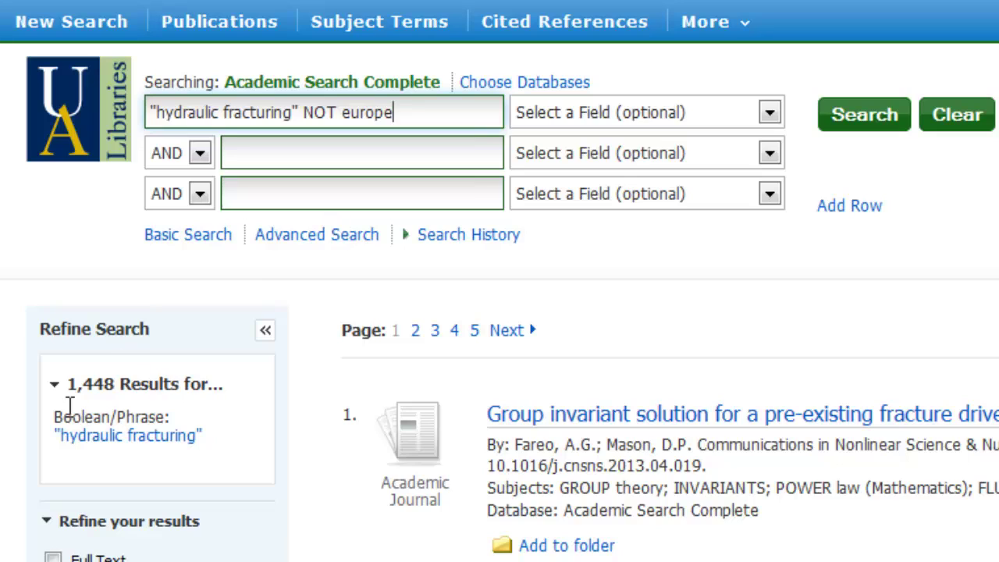
click(869, 125)
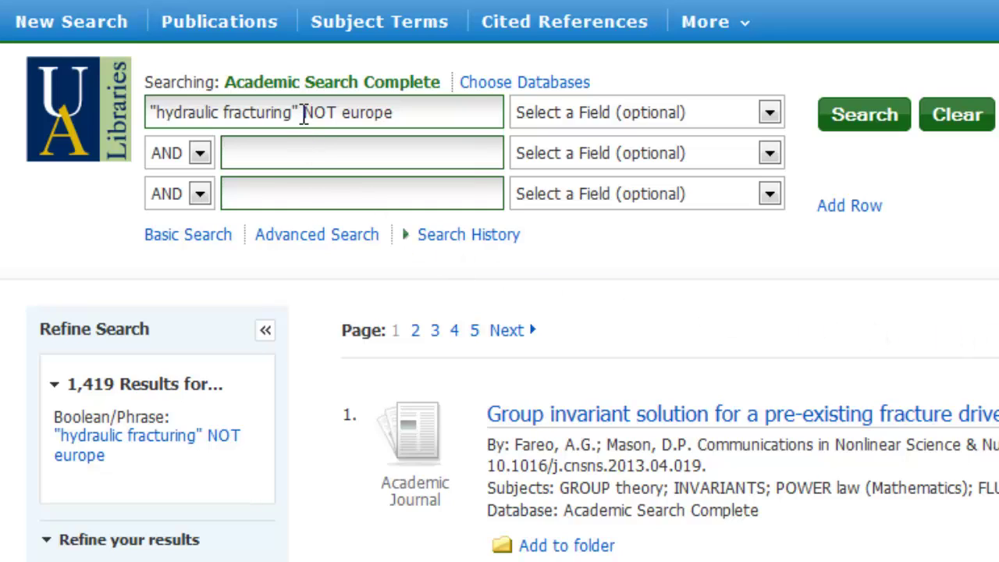
Remove NOT europe and rerun the plain "hydraulic fracturing" search
drag(303, 112, 408, 116)
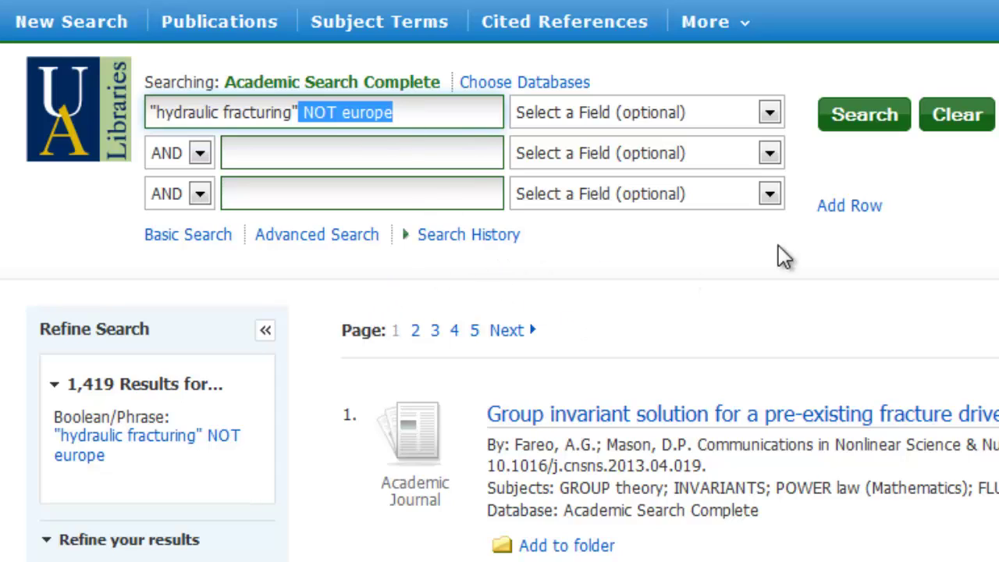
key(BackSpace)
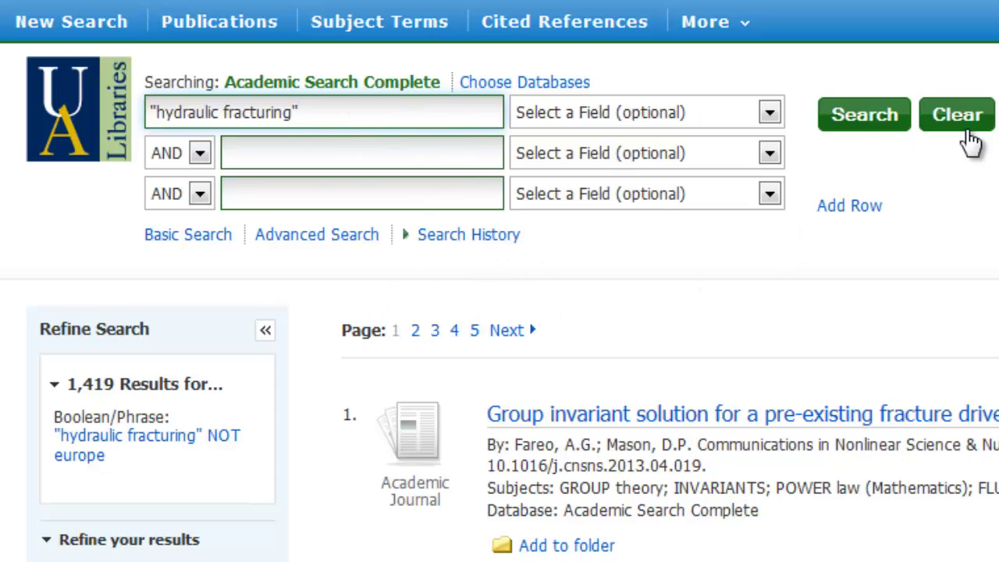
click(854, 119)
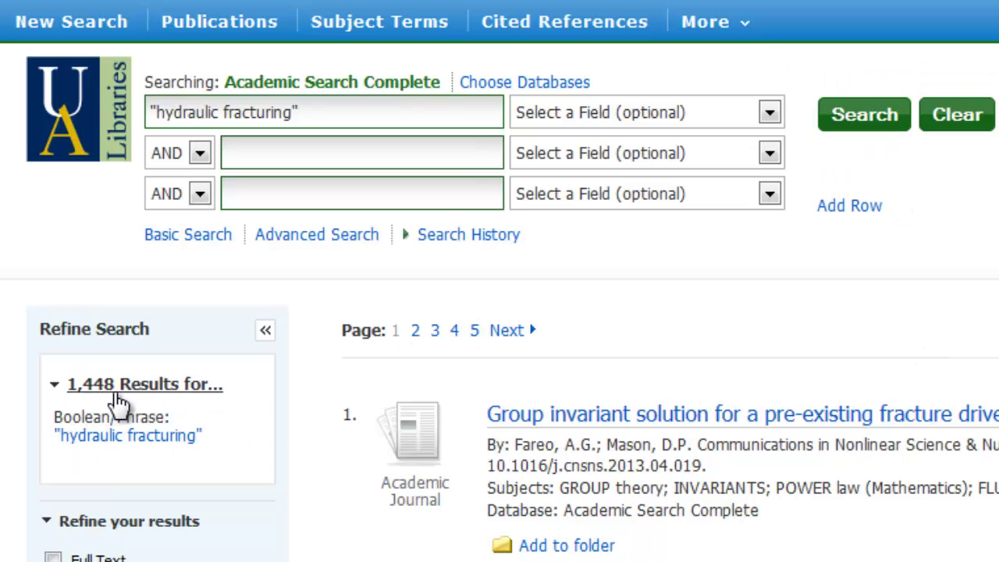
Append NOT eUrope not england not ireland after the quoted phrase
click(344, 112)
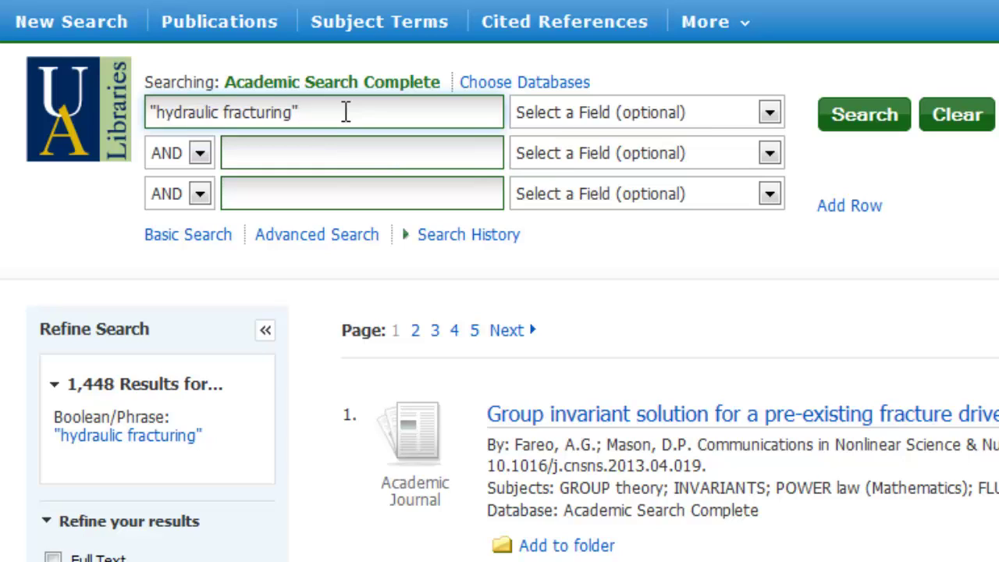
text(NOT eU)
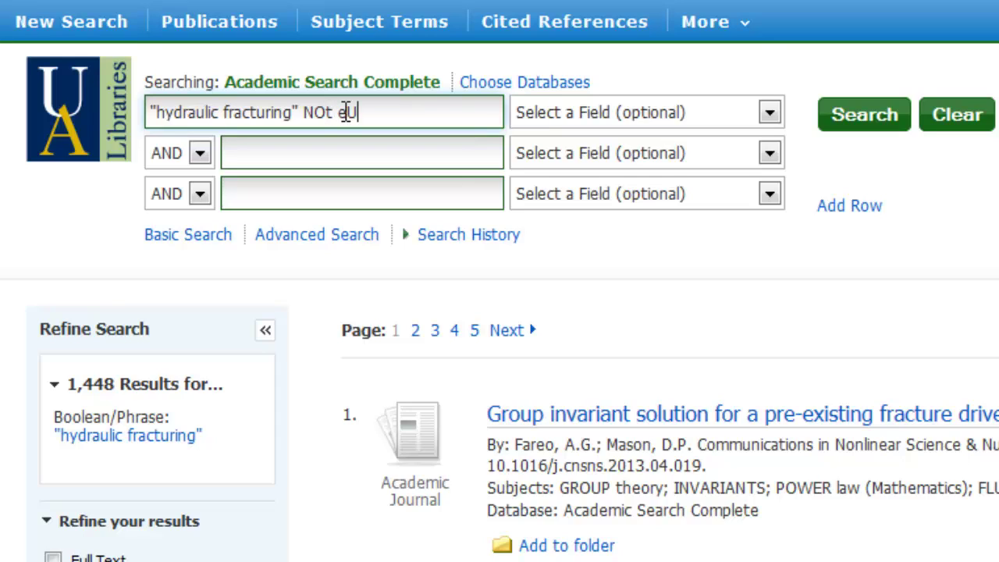
text(rope not england not ire)
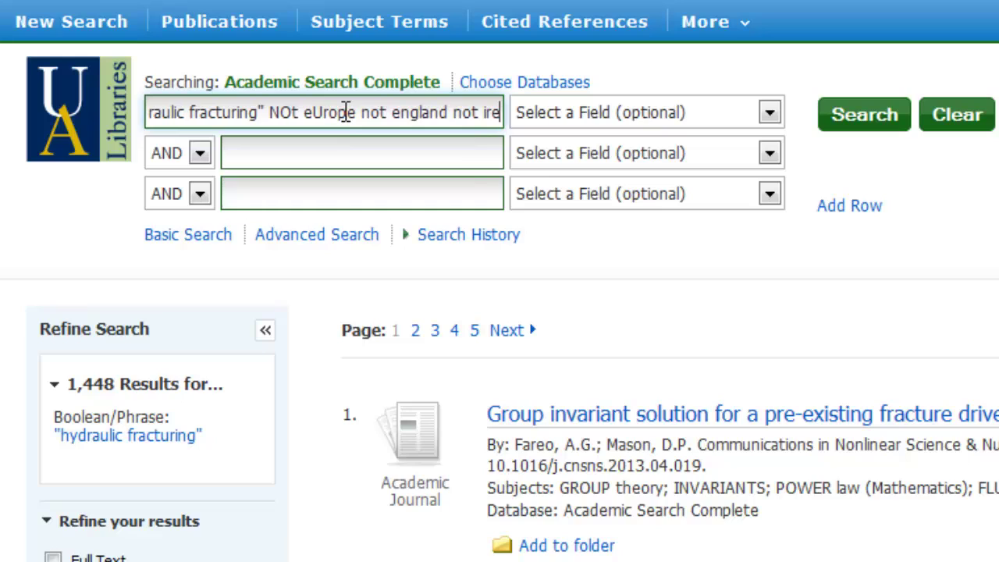
text(land)
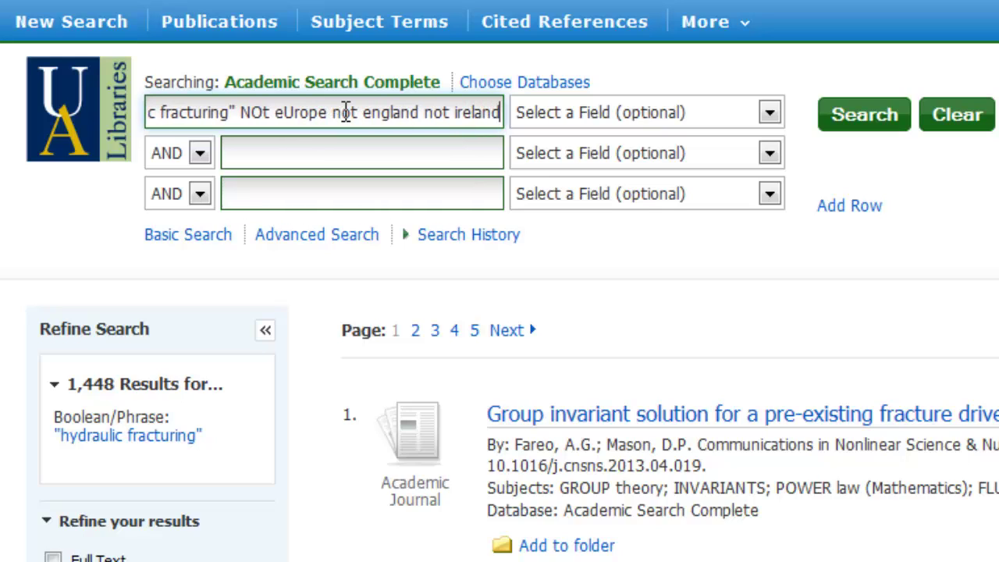
click(277, 114)
Delete the europe, england and ireland exclusions, leaving only "hydraulic fracturing"
drag(277, 113, 501, 113)
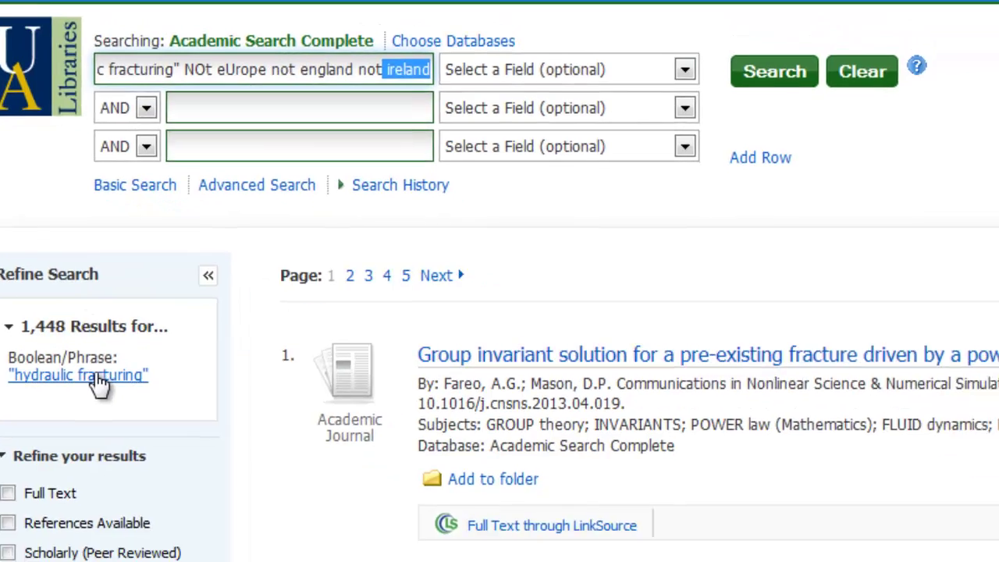
scroll(500, 281, down, 3)
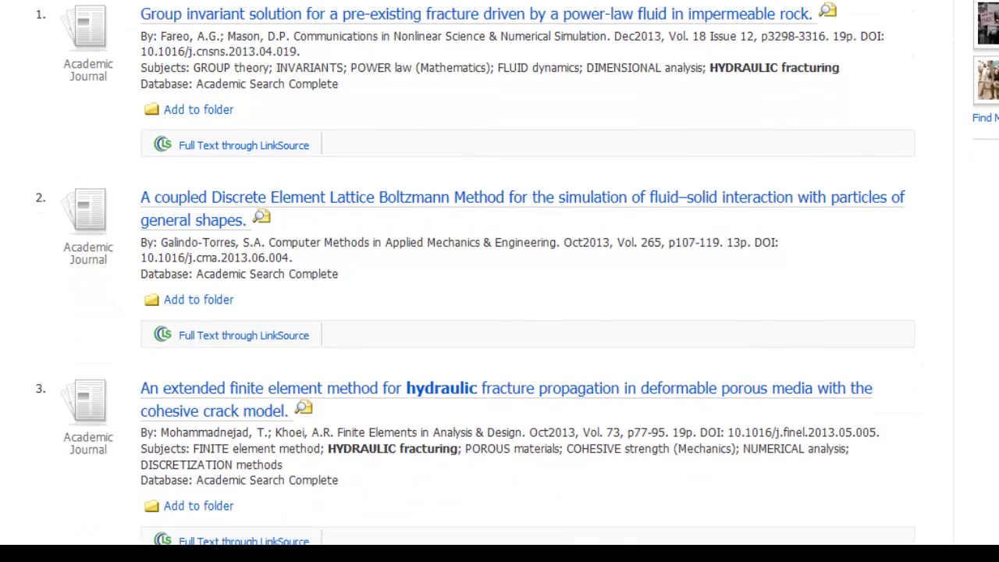
scroll(311, 28, down, 4)
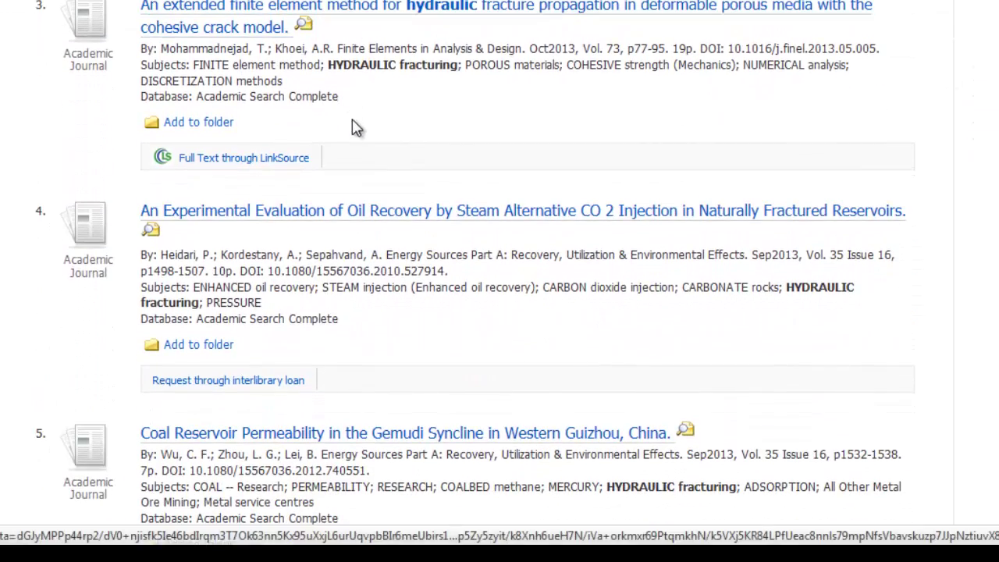
scroll(415, 147, up, 1)
scroll(500, 281, up, 5)
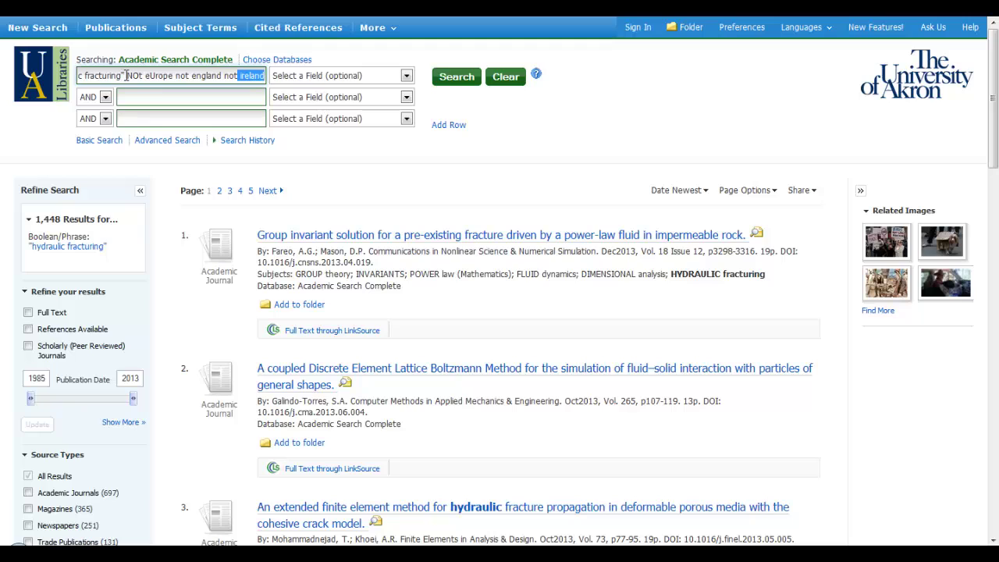
drag(127, 75, 334, 81)
key(BackSpace)
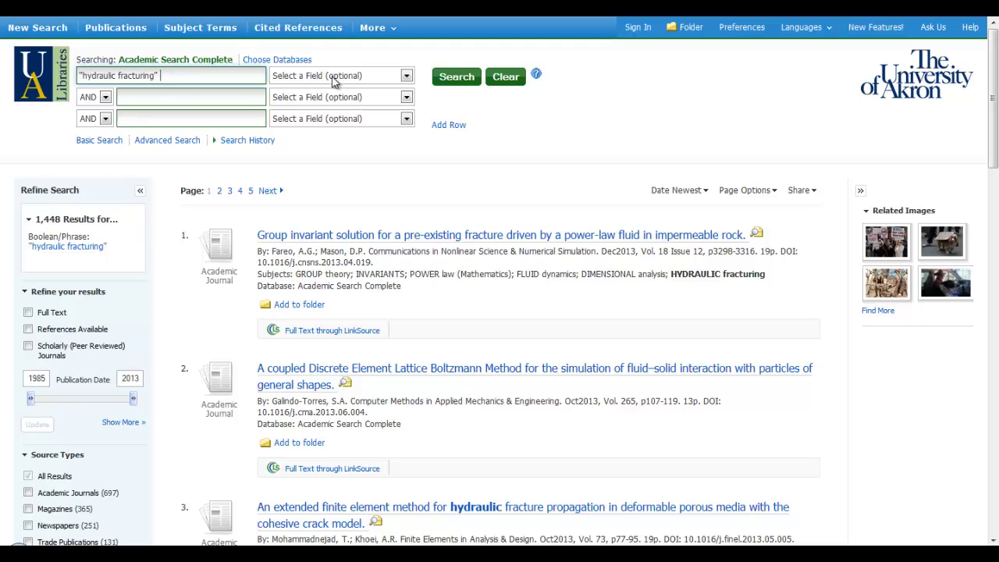